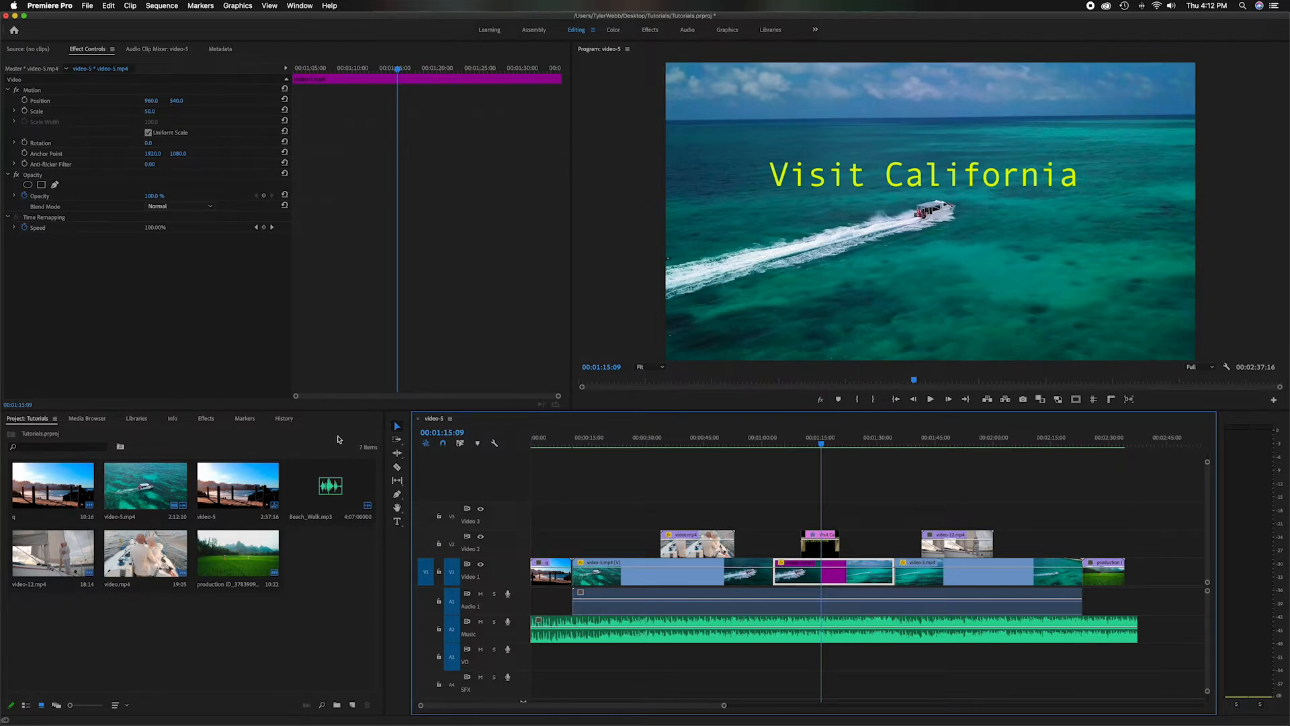
Apply the Gaussian Blur effect from Video Effects, Blur & Sharpen, to the Video 1 clip beneath the title.
{"action": "left_click", "coordinate": [338, 436]}
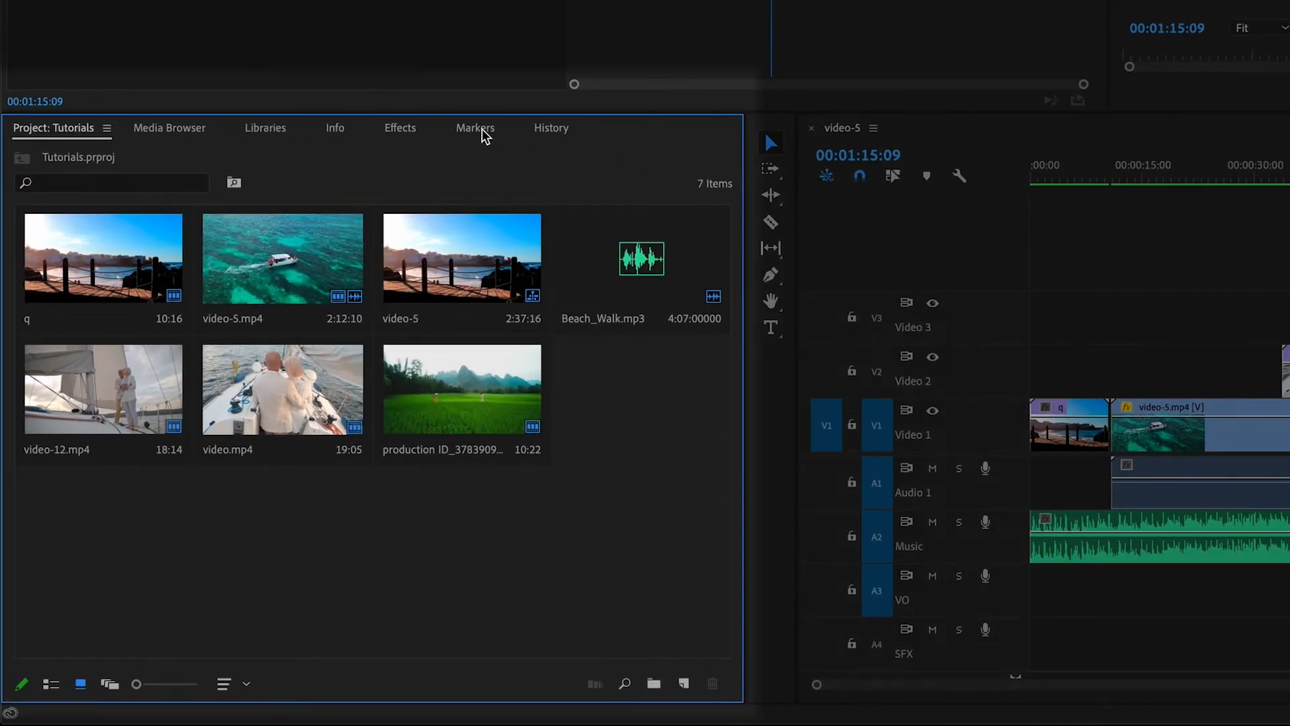
{"action": "left_click", "coordinate": [400, 129]}
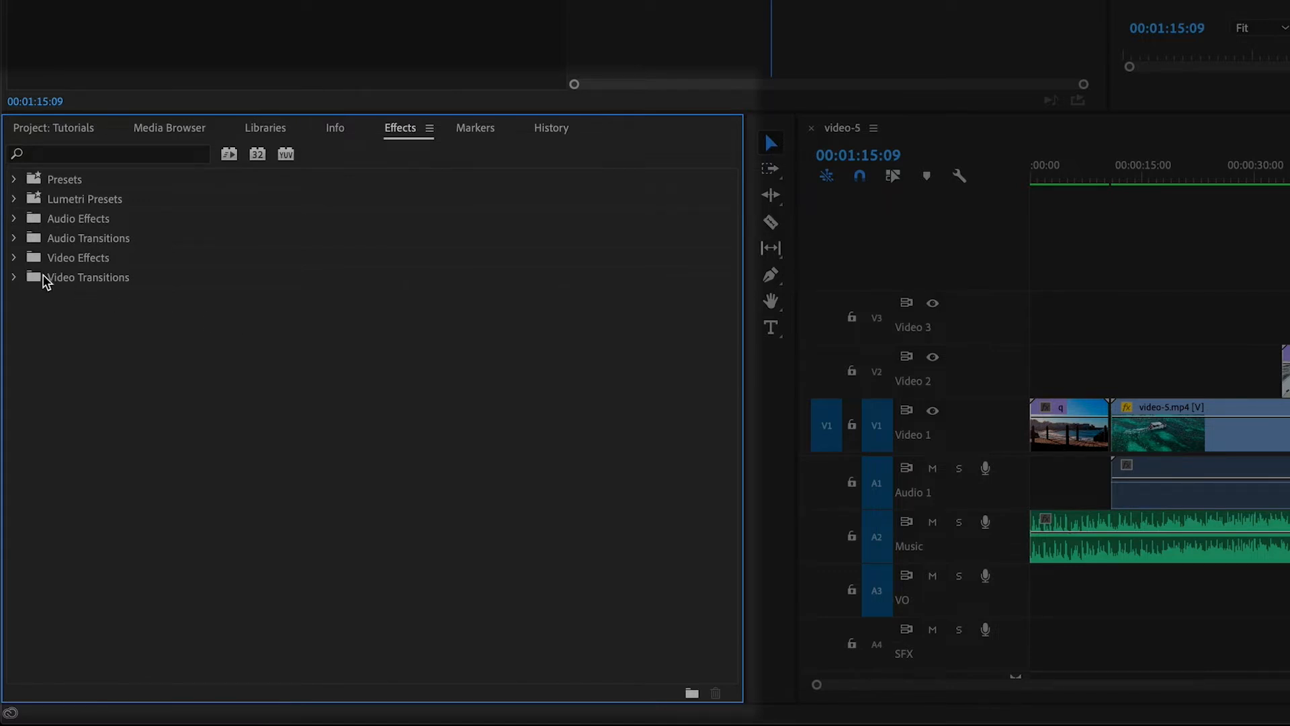
{"action": "left_click", "coordinate": [14, 258]}
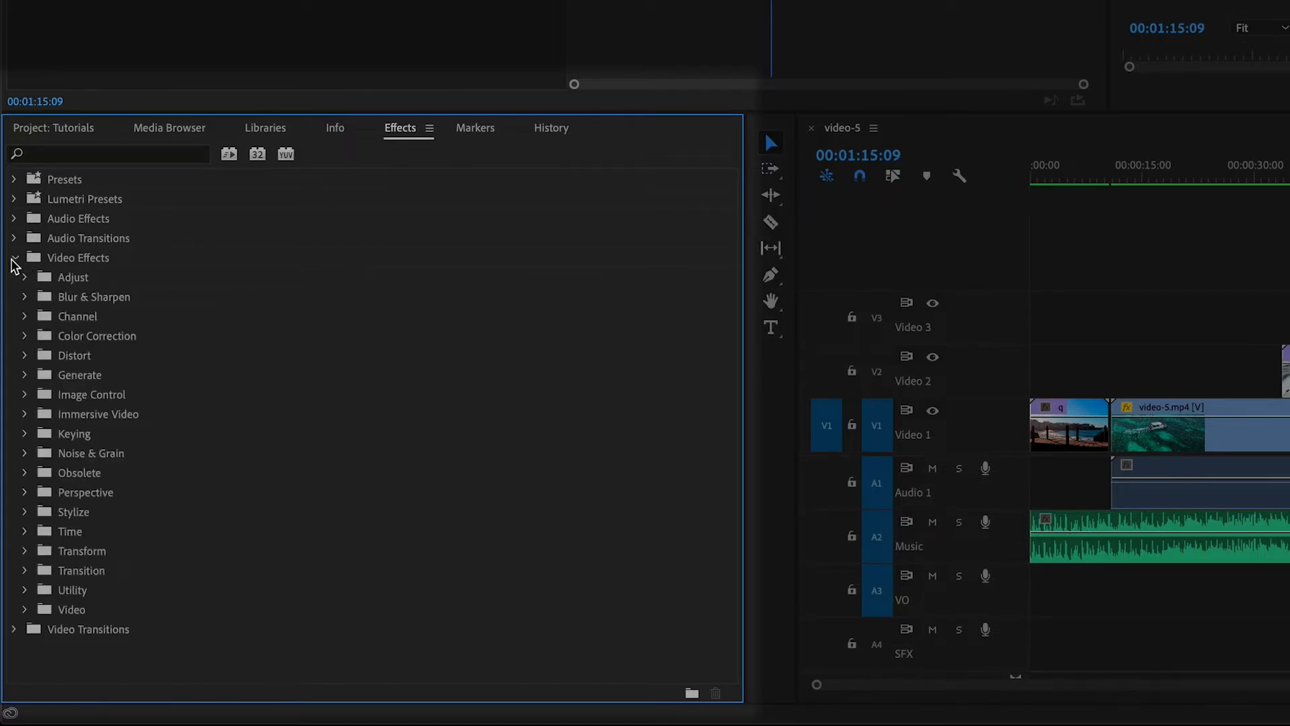
{"action": "left_click", "coordinate": [26, 298]}
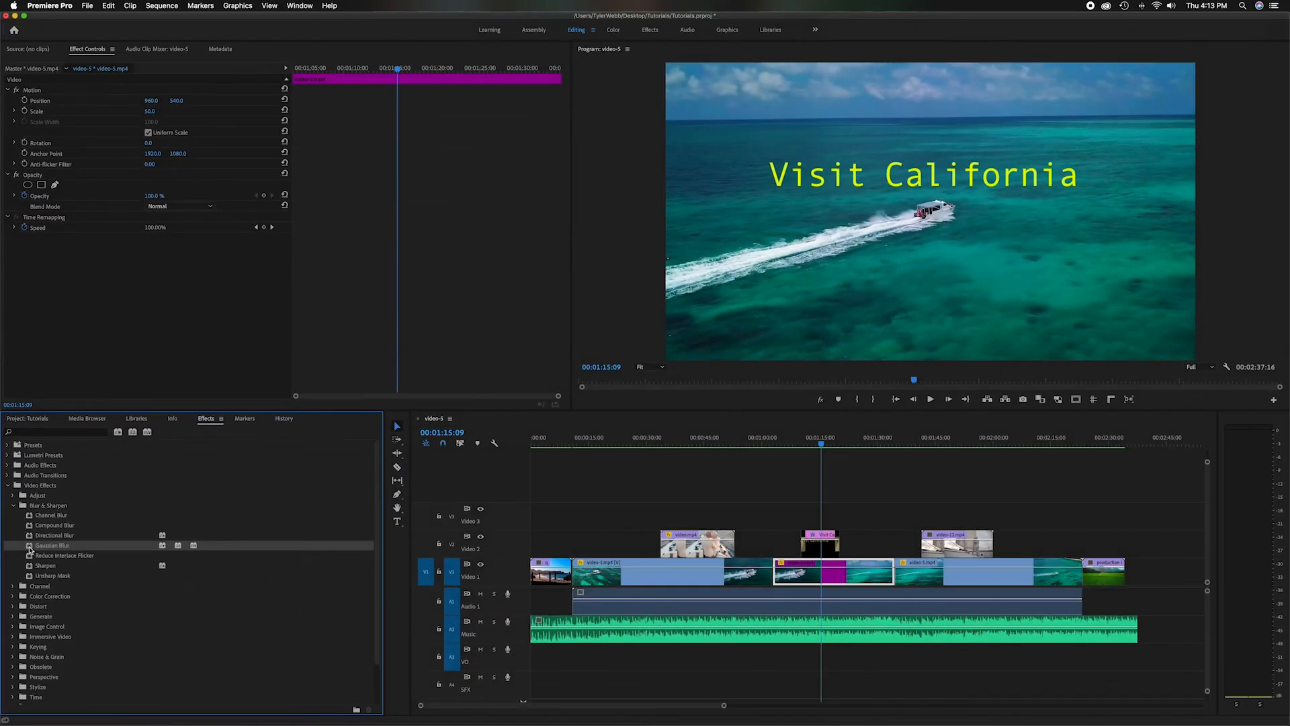
{"action": "left_click_drag", "start_coordinate": [30, 549], "coordinate": [830, 571]}
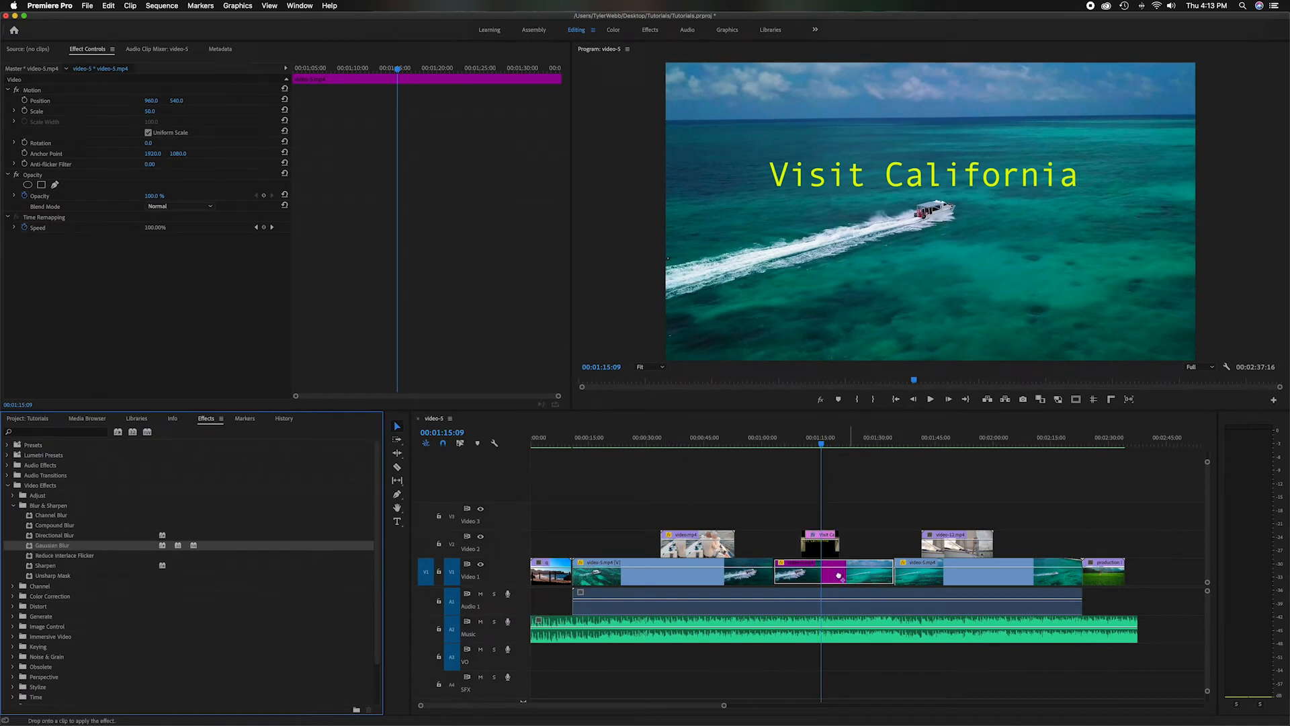
{"action": "left_click", "coordinate": [869, 575]}
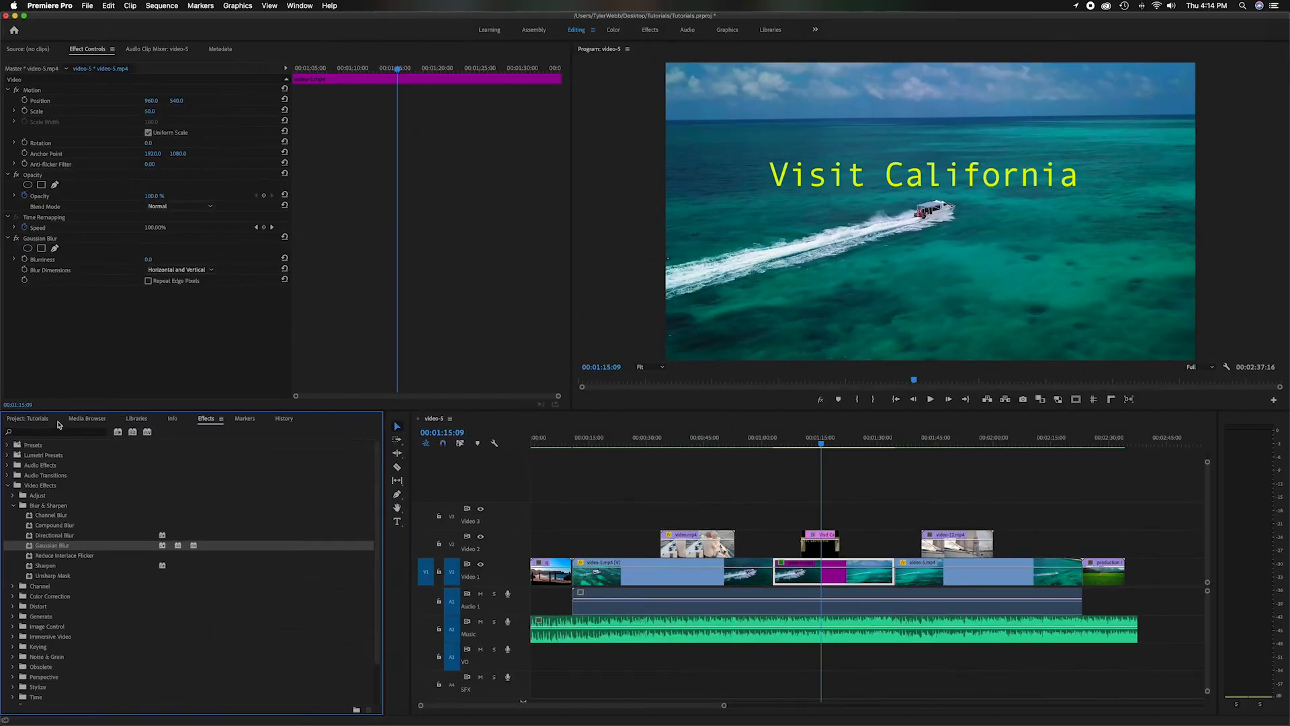
Open the blurred clip in the Source Monitor, then show its effect settings.
{"action": "left_click", "coordinate": [38, 419]}
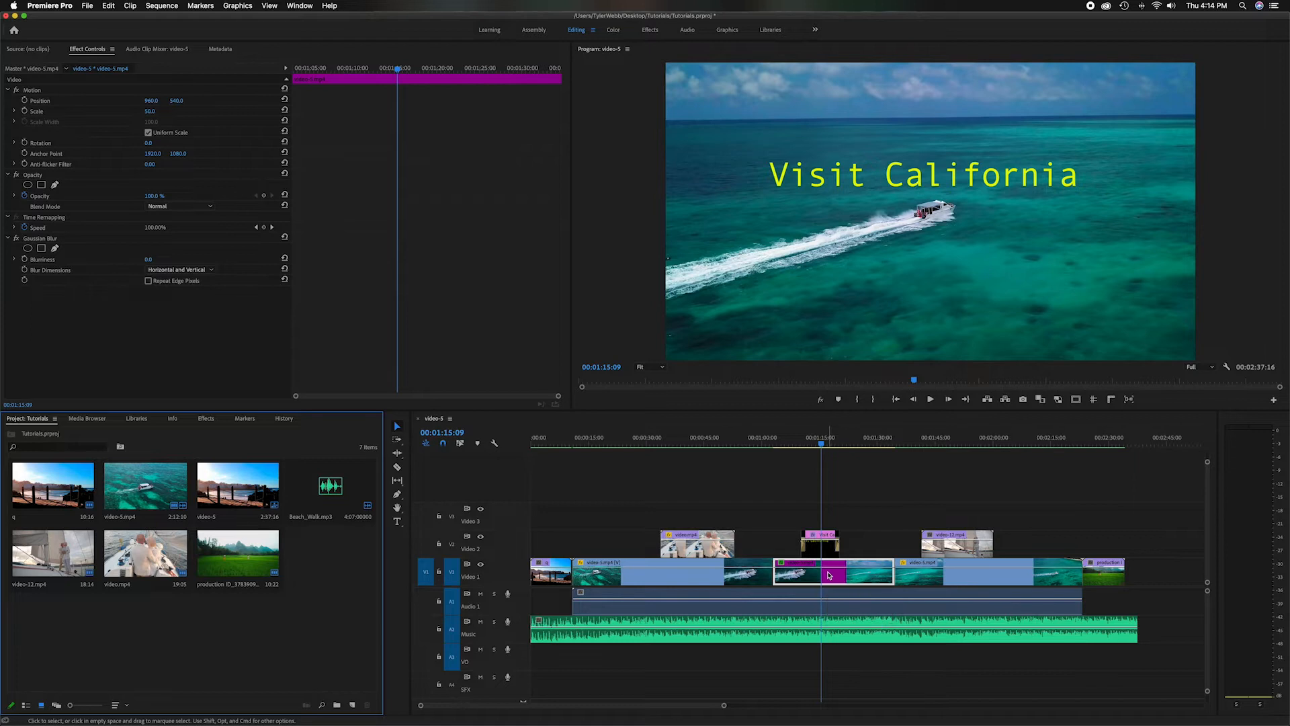
{"action": "double_click", "coordinate": [828, 574]}
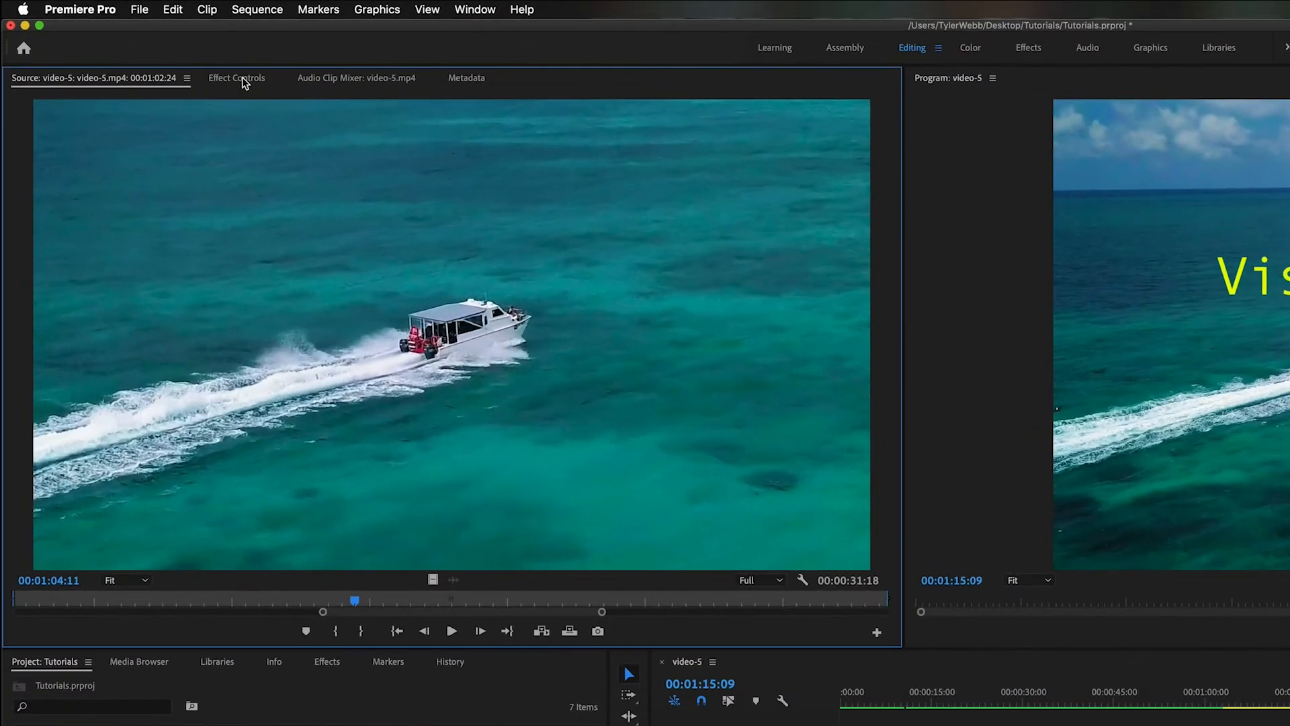
{"action": "left_click", "coordinate": [243, 81]}
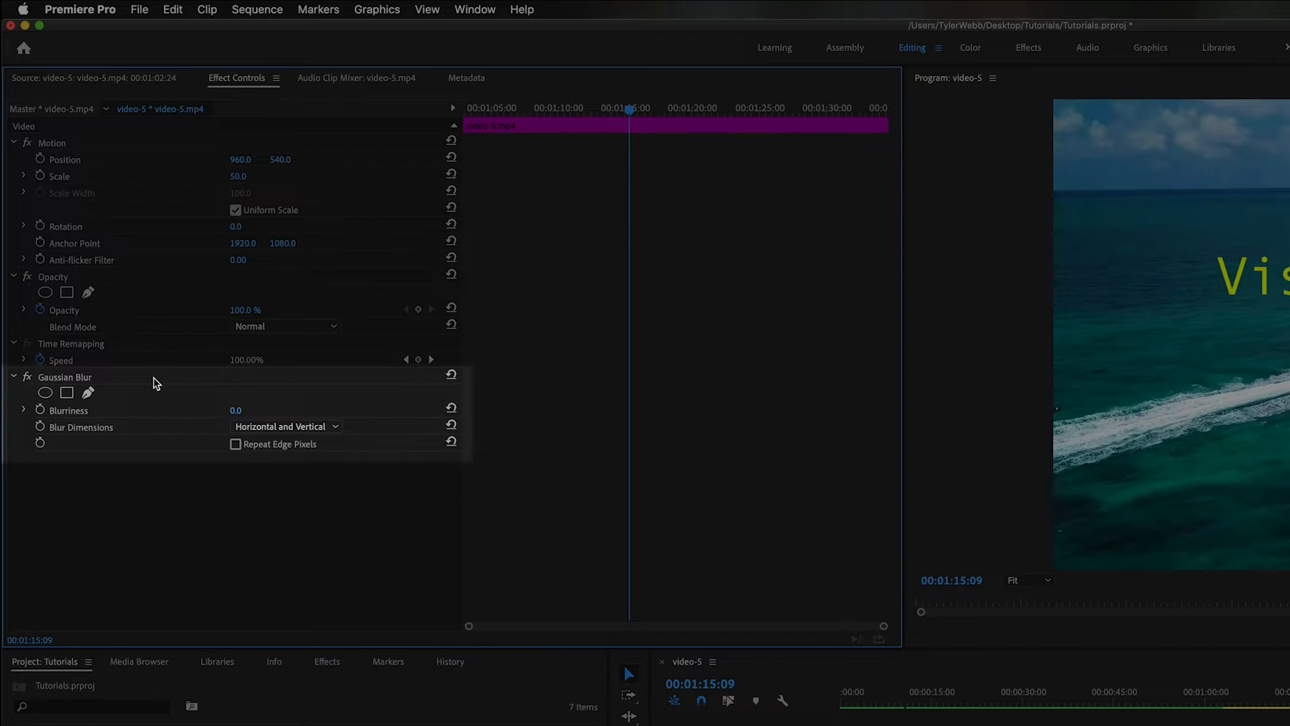
Delete the Gaussian Blur effect from the clip and undo the deletion.
{"action": "left_click", "coordinate": [129, 381]}
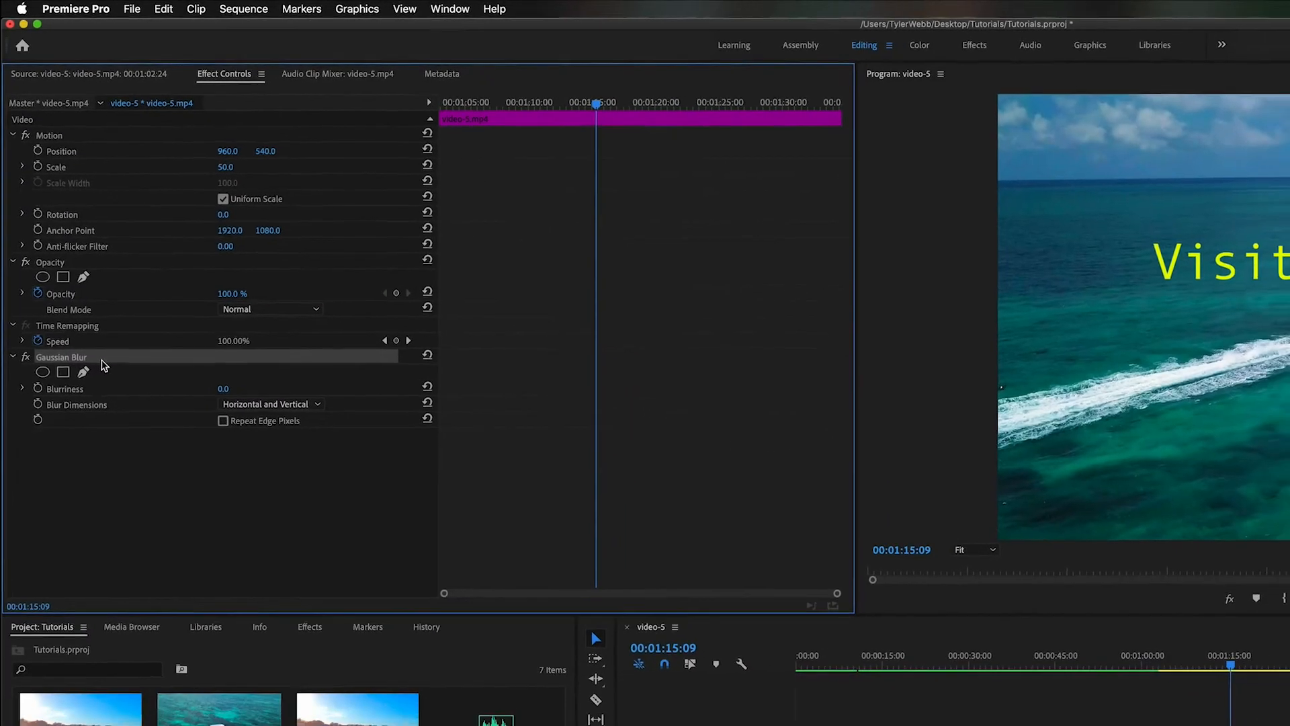
{"action": "key", "text": "Delete"}
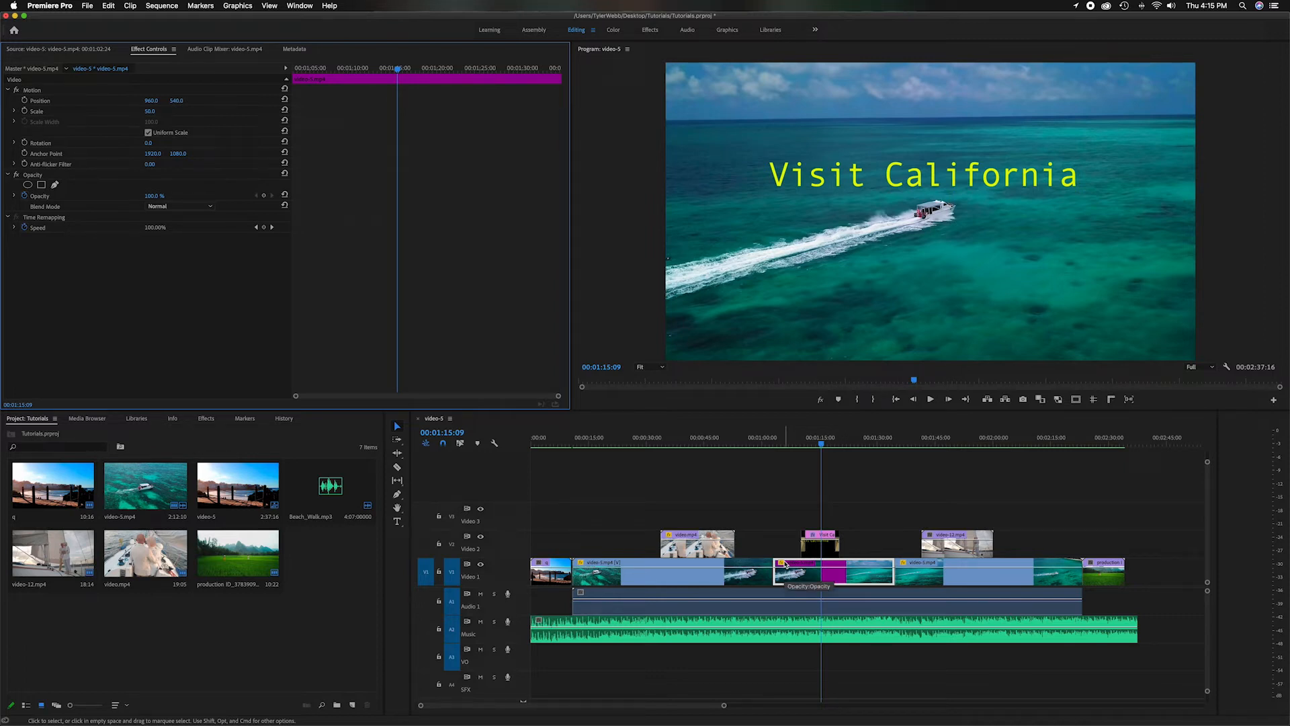
{"action": "key", "text": "super+z"}
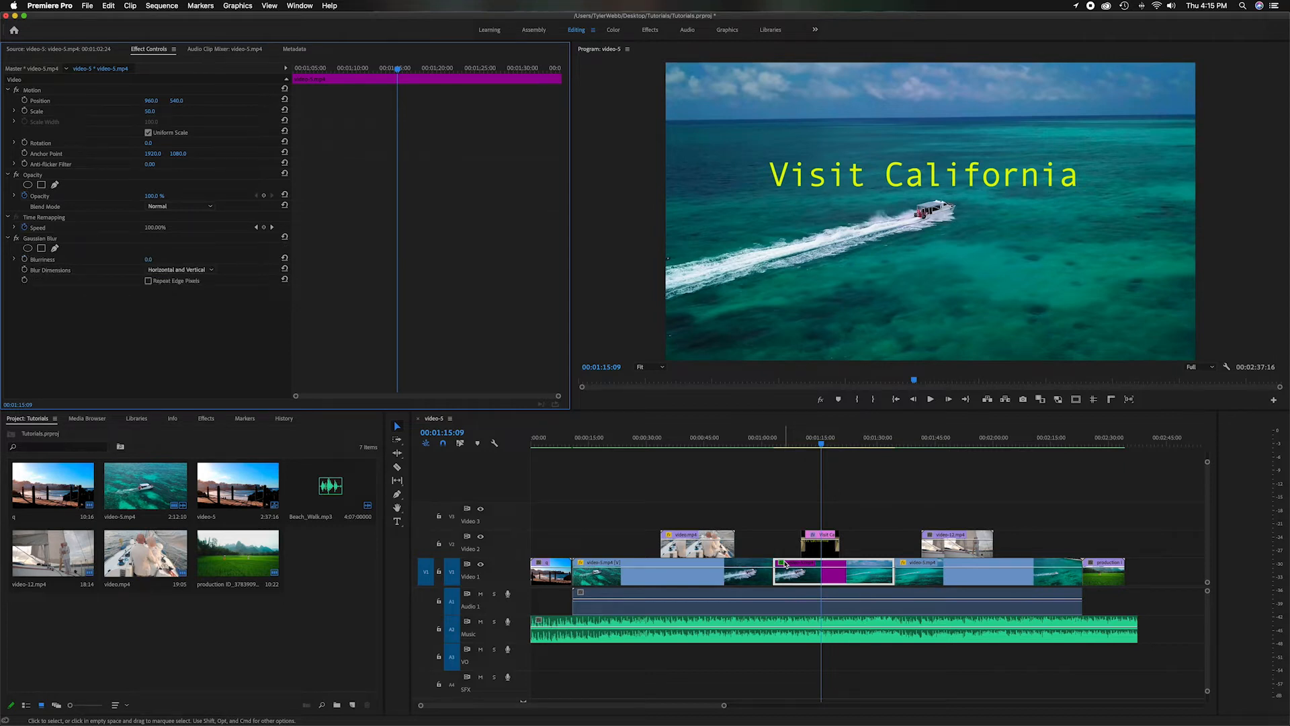
Adjust the Gaussian Blur's Blurriness by eye, first strongly and then down to 33.
{"action": "left_click", "coordinate": [74, 240]}
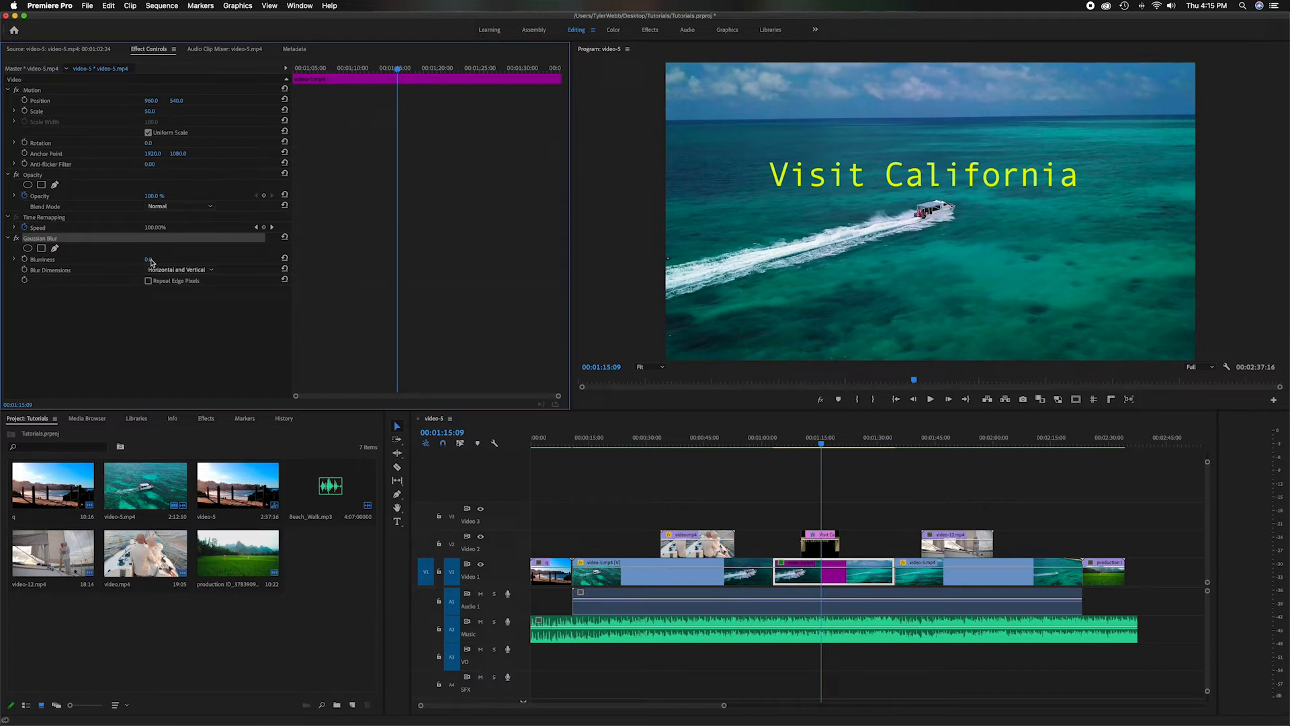
{"action": "left_click_drag", "start_coordinate": [149, 259], "coordinate": [182, 259]}
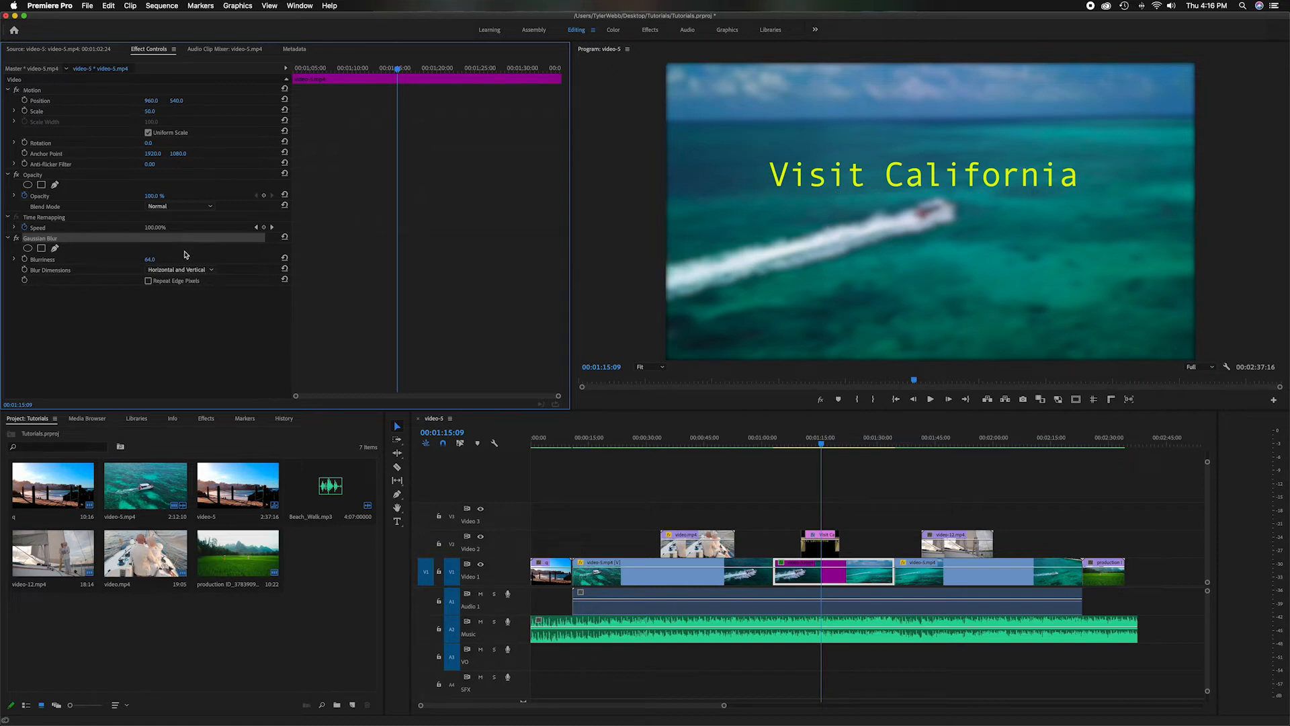
{"action": "left_click_drag", "start_coordinate": [147, 262], "coordinate": [132, 263]}
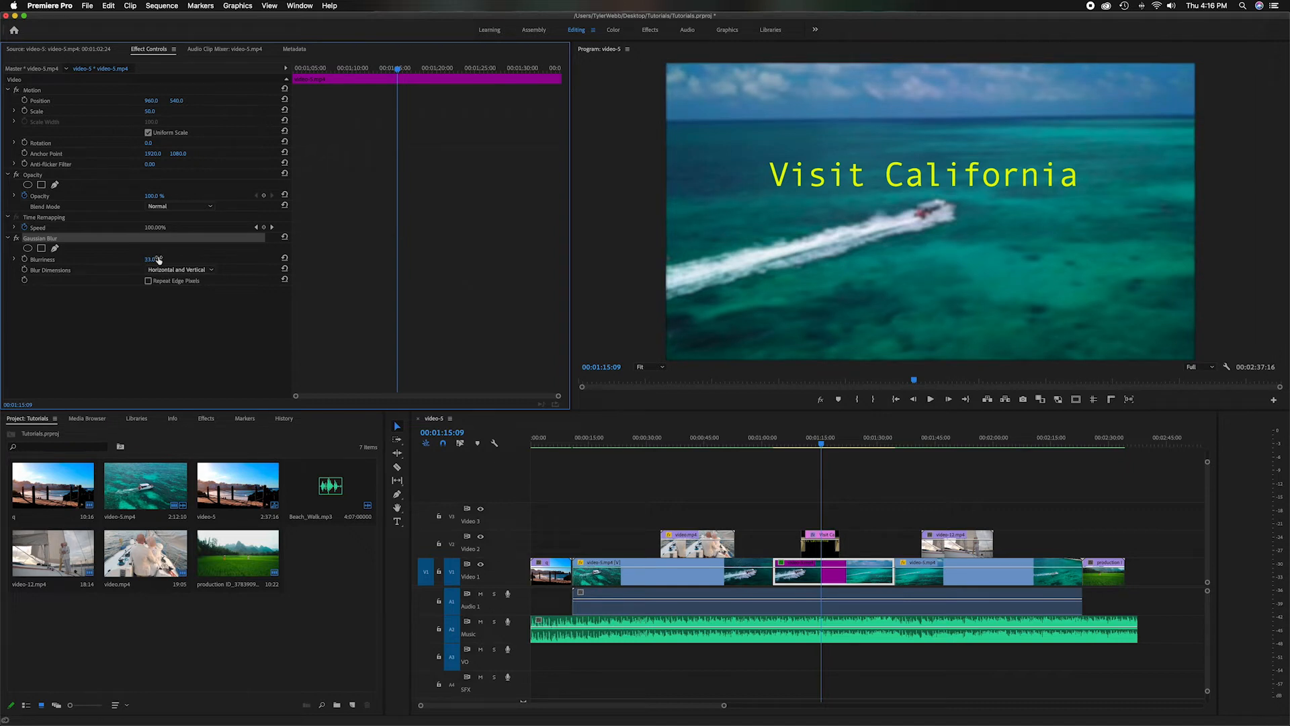
Try the Horizontal and Vertical blur dimensions, restore Horizontal and Vertical combined, and toggle Repeat Edge Pixels on and off.
{"action": "left_click", "coordinate": [207, 270]}
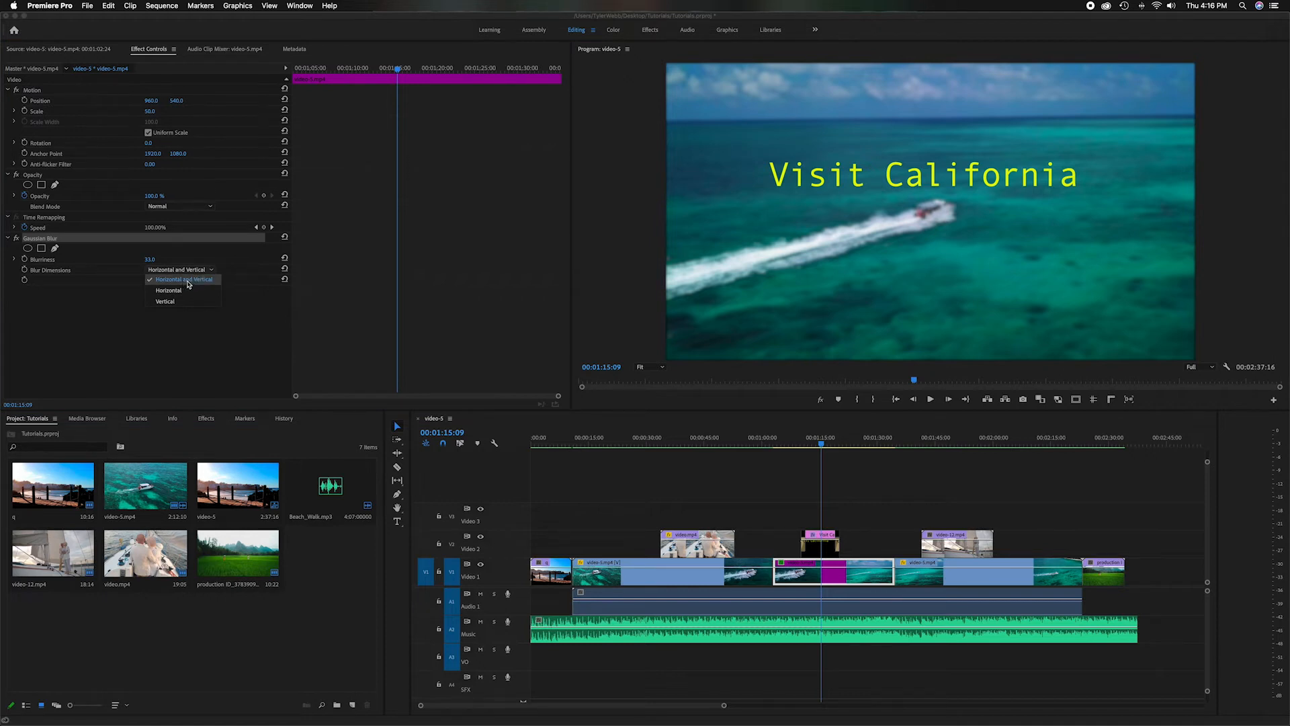
{"action": "left_click", "coordinate": [168, 291]}
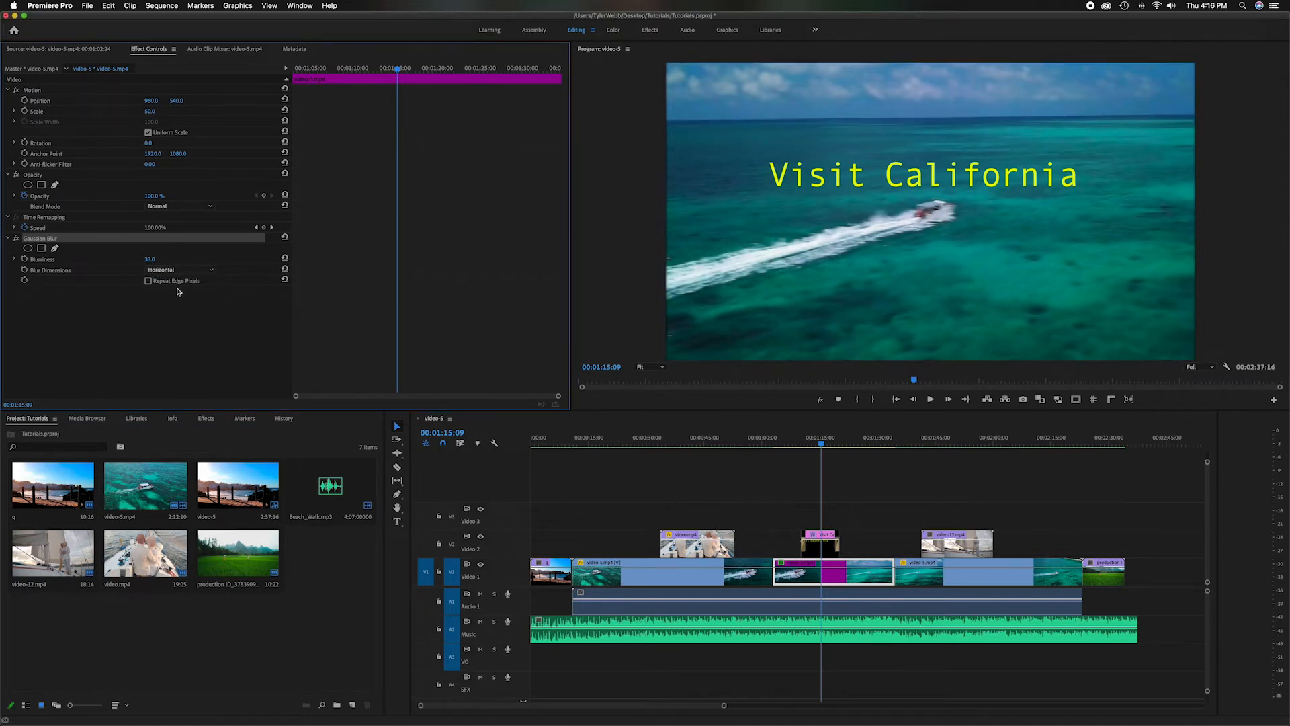
{"action": "left_click", "coordinate": [181, 270]}
{"action": "left_click", "coordinate": [177, 302]}
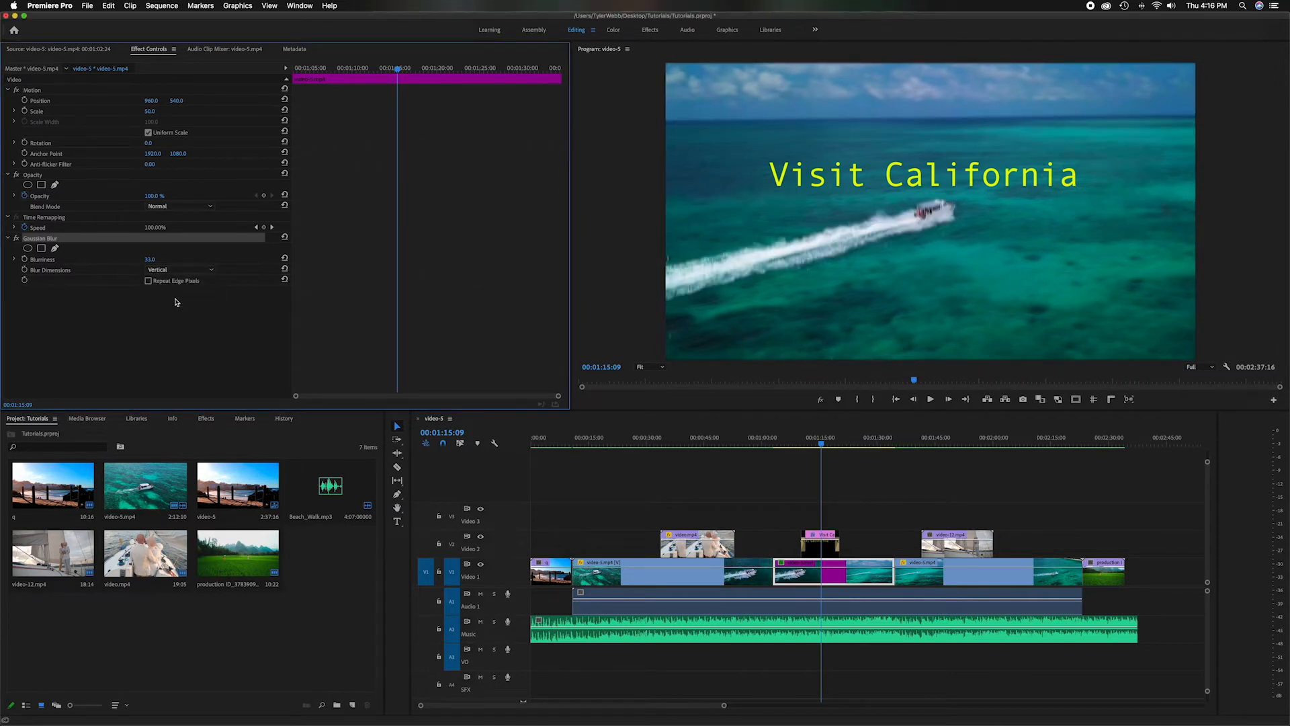
{"action": "left_click", "coordinate": [183, 271]}
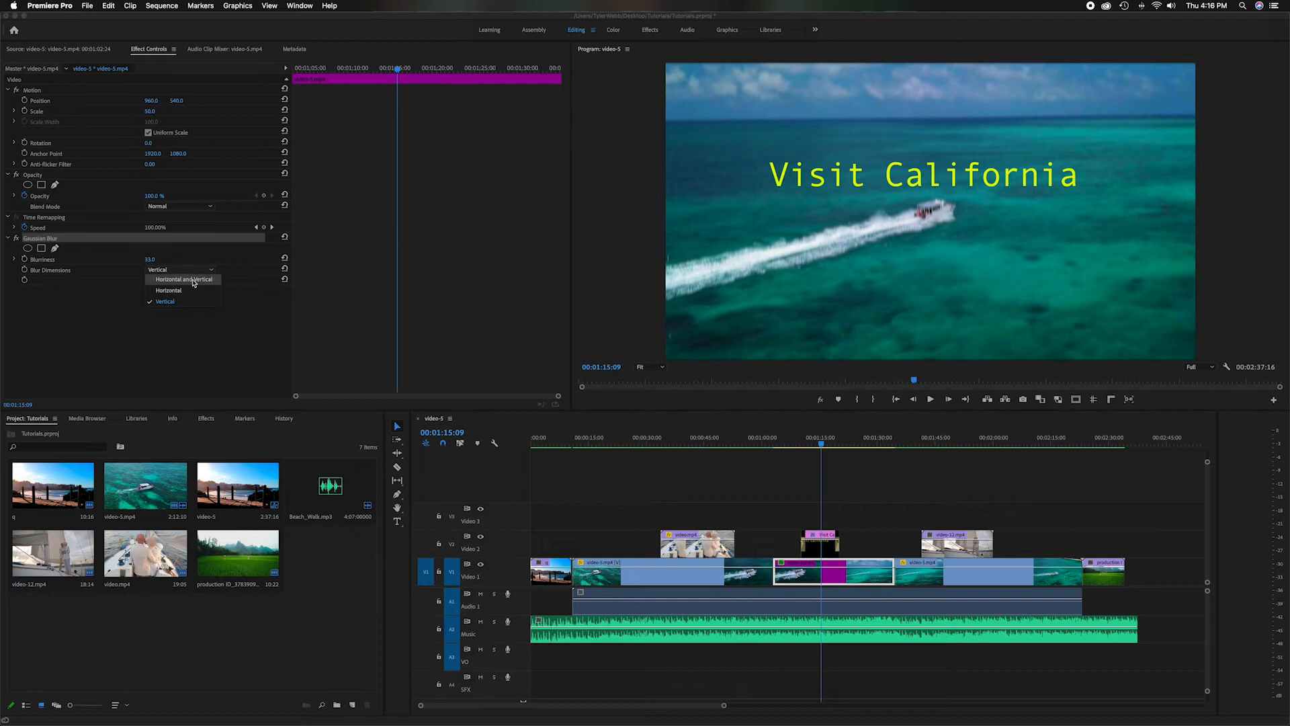
{"action": "left_click", "coordinate": [199, 280]}
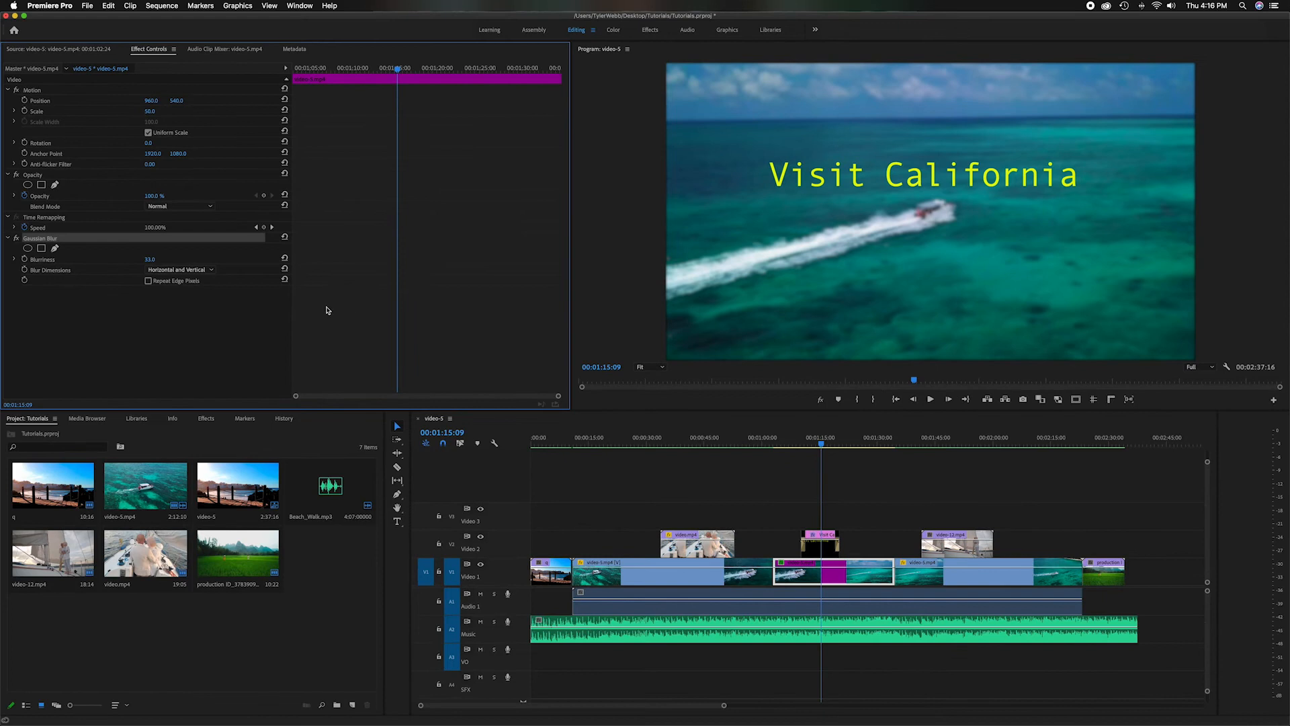
{"action": "left_click", "coordinate": [150, 284]}
{"action": "left_click", "coordinate": [148, 281]}
Play the sequence from about 00:01:09:18 through the title to preview the blurred background.
{"action": "mouse_move", "coordinate": [803, 440]}
{"action": "left_mouse_down"}
{"action": "mouse_move", "coordinate": [787, 444]}
{"action": "mouse_move", "coordinate": [800, 445]}
{"action": "left_mouse_up"}
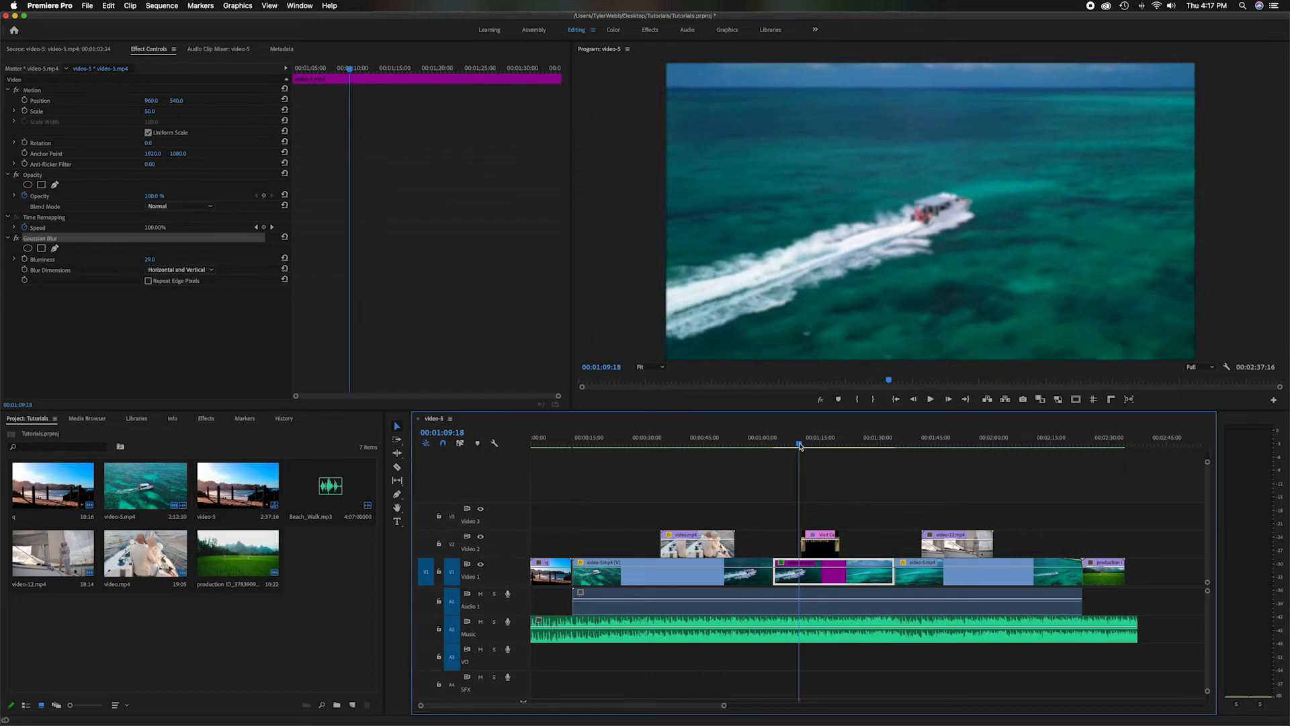
{"action": "key", "text": "space"}
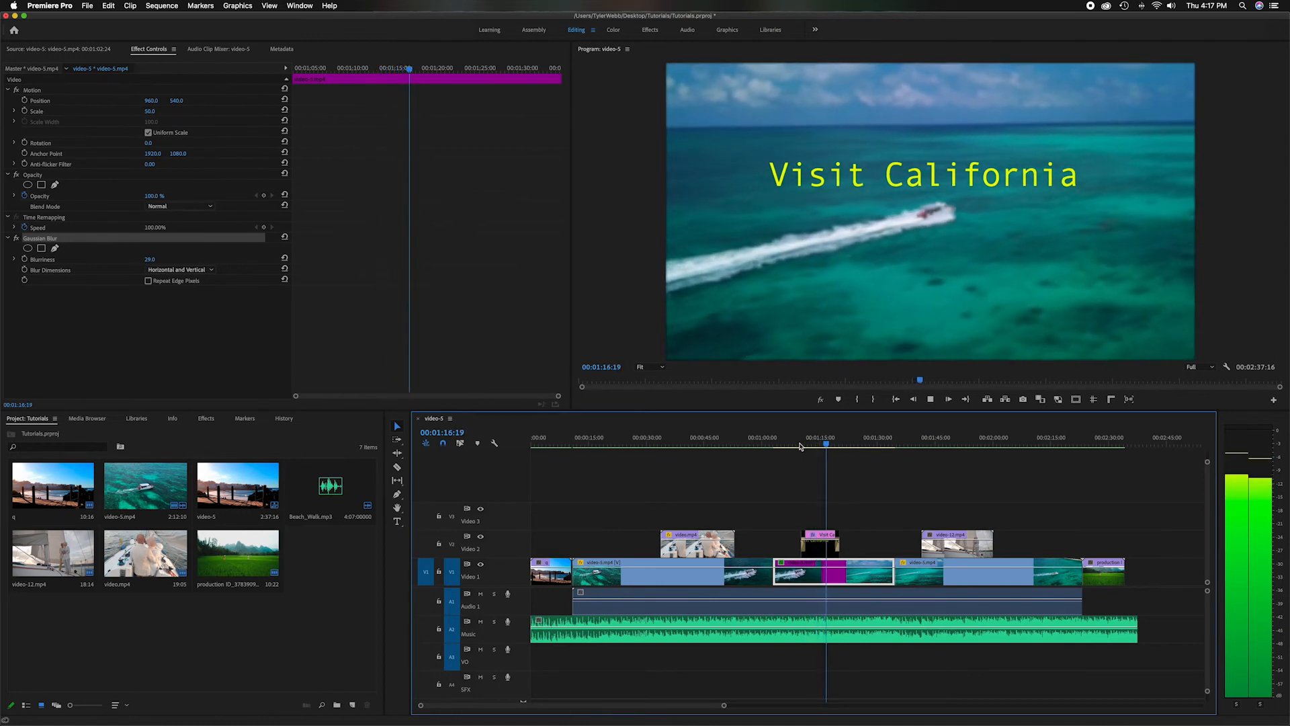
{"action": "key", "text": "space"}
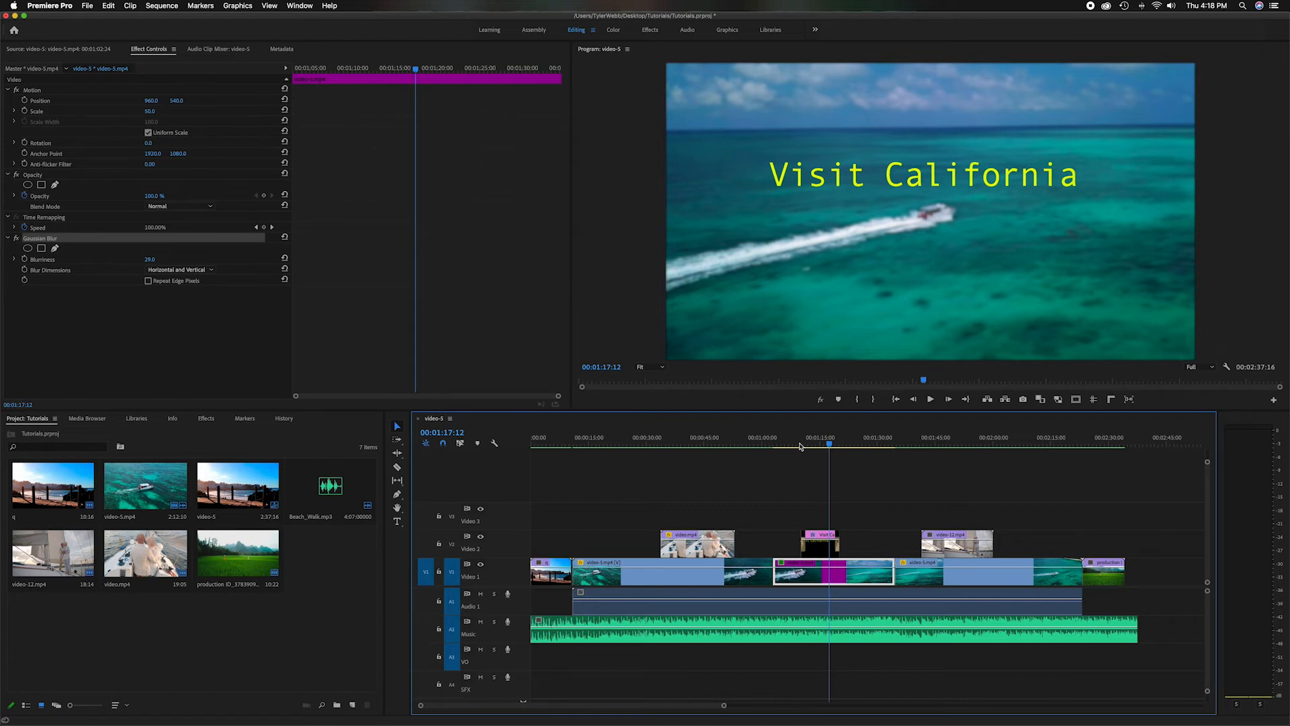
Delete the Gaussian Blur effect from the clip and move the playhead back to 00:01:09:12.
{"action": "left_click", "coordinate": [167, 342]}
{"action": "left_click", "coordinate": [83, 239]}
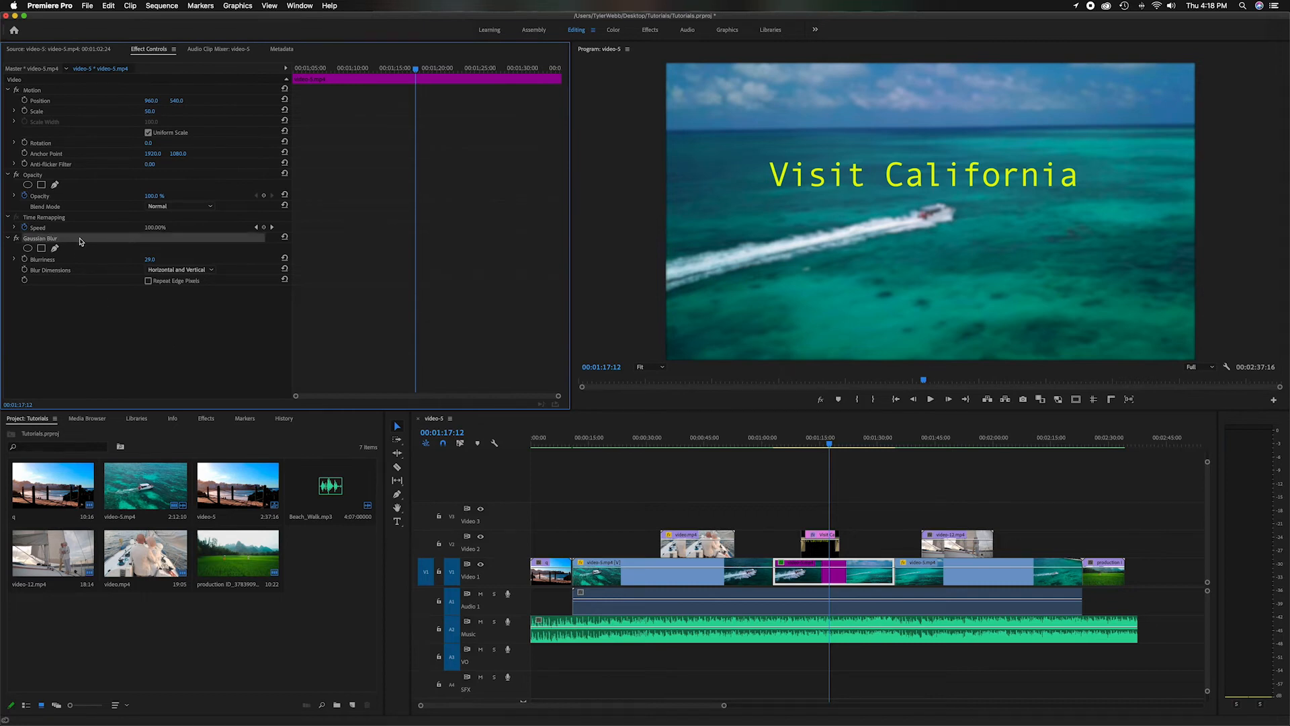
{"action": "key", "text": "Delete"}
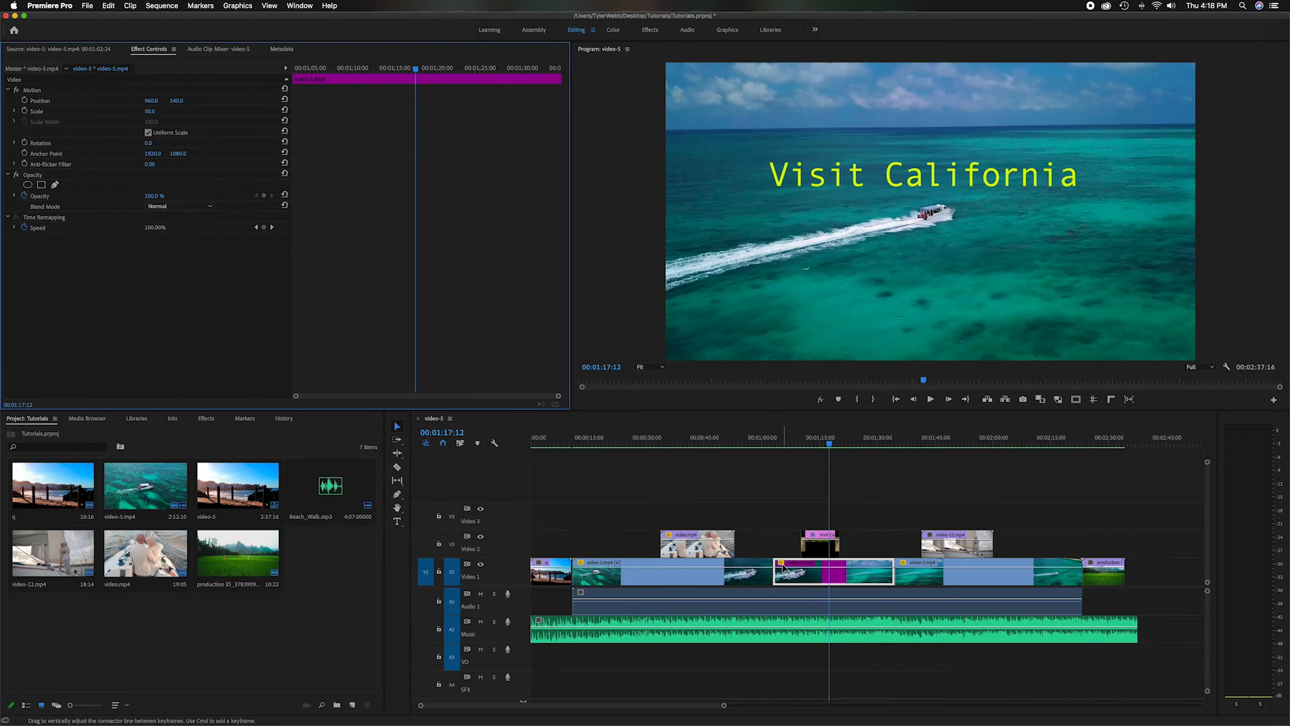
{"action": "left_click_drag", "start_coordinate": [829, 444], "coordinate": [799, 445]}
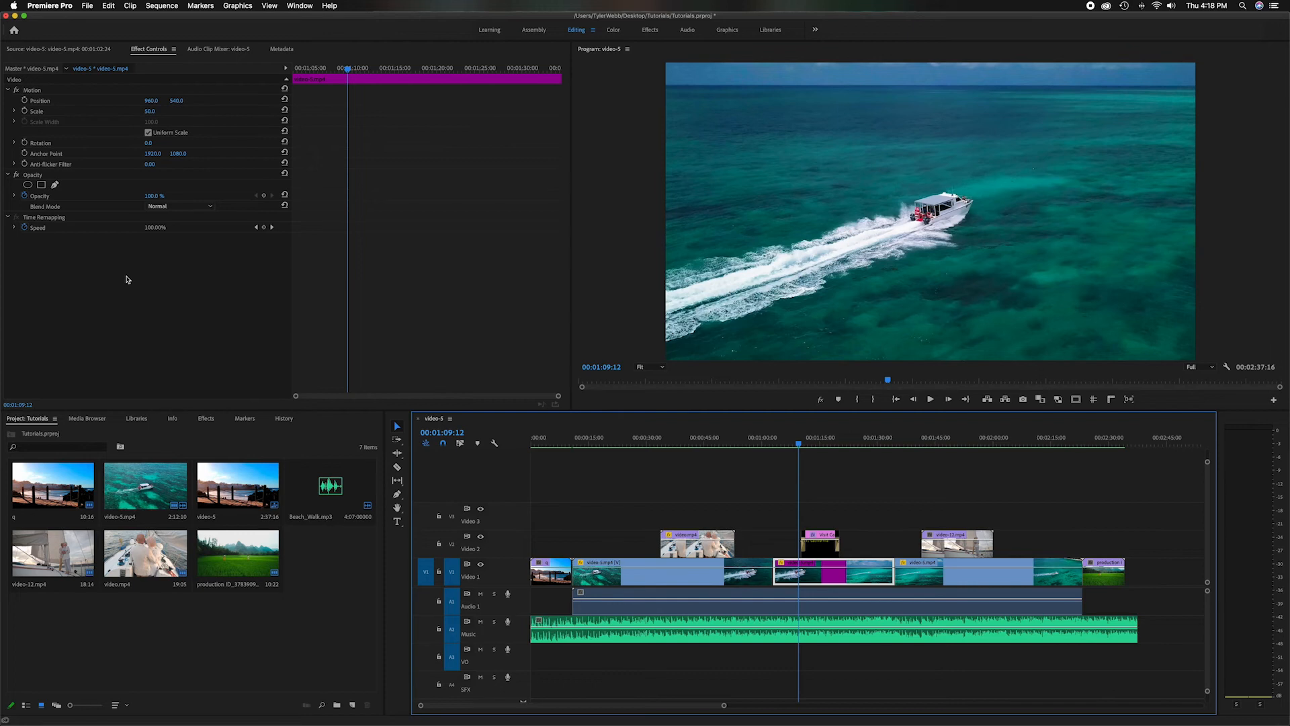
{"action": "left_click", "coordinate": [256, 443]}
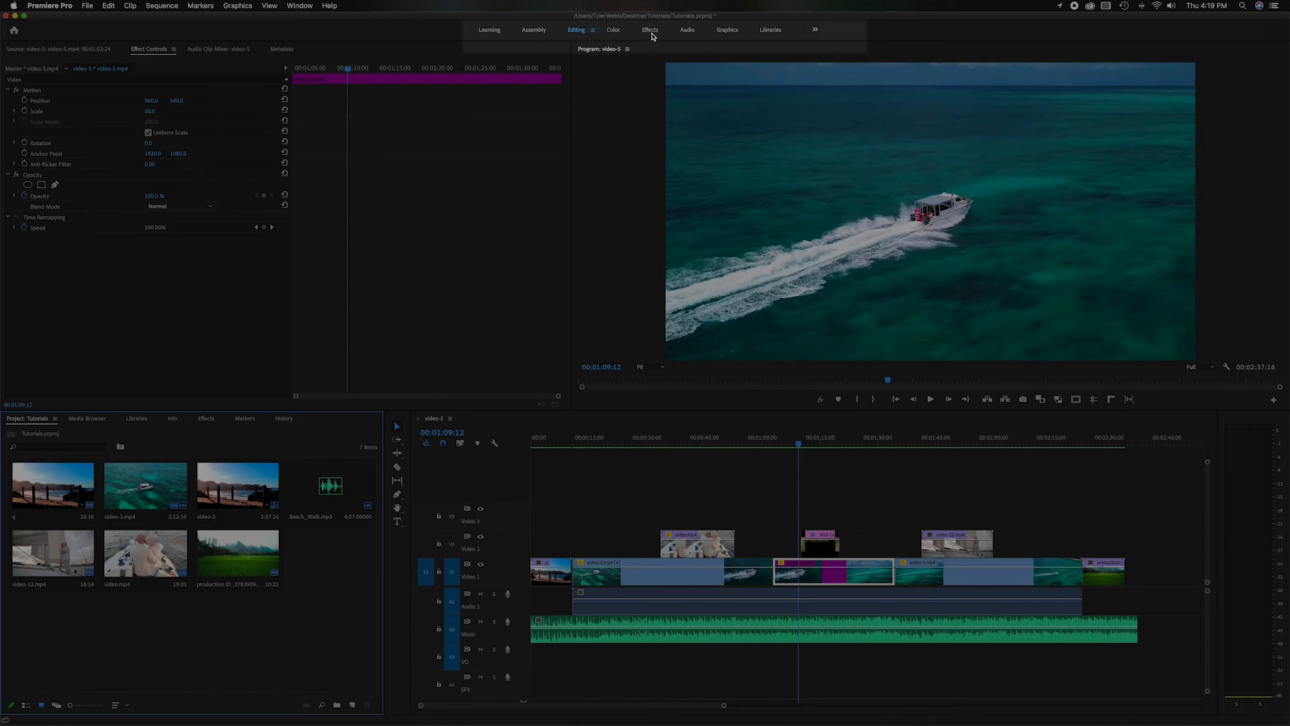
Switch to the Effects workspace and look through the Video Effects and Video Transitions folders, leaving them collapsed.
{"action": "left_click", "coordinate": [650, 32]}
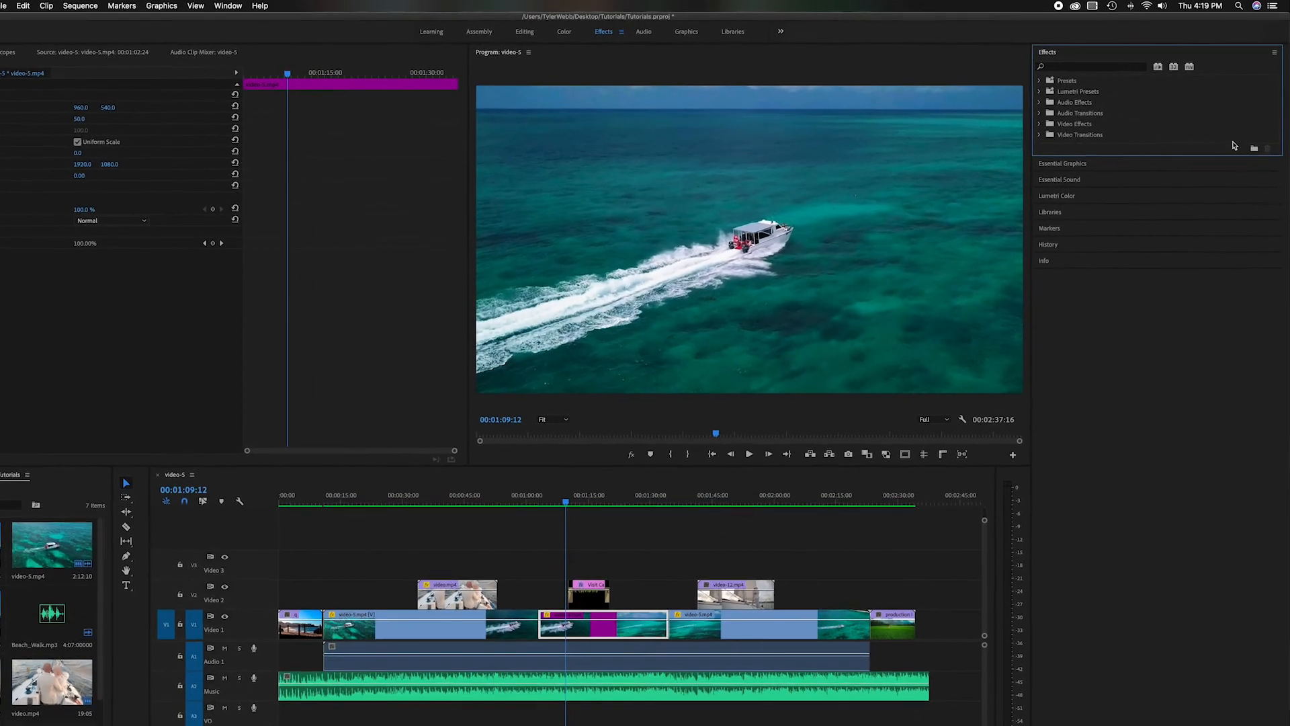
{"action": "left_click", "coordinate": [972, 157]}
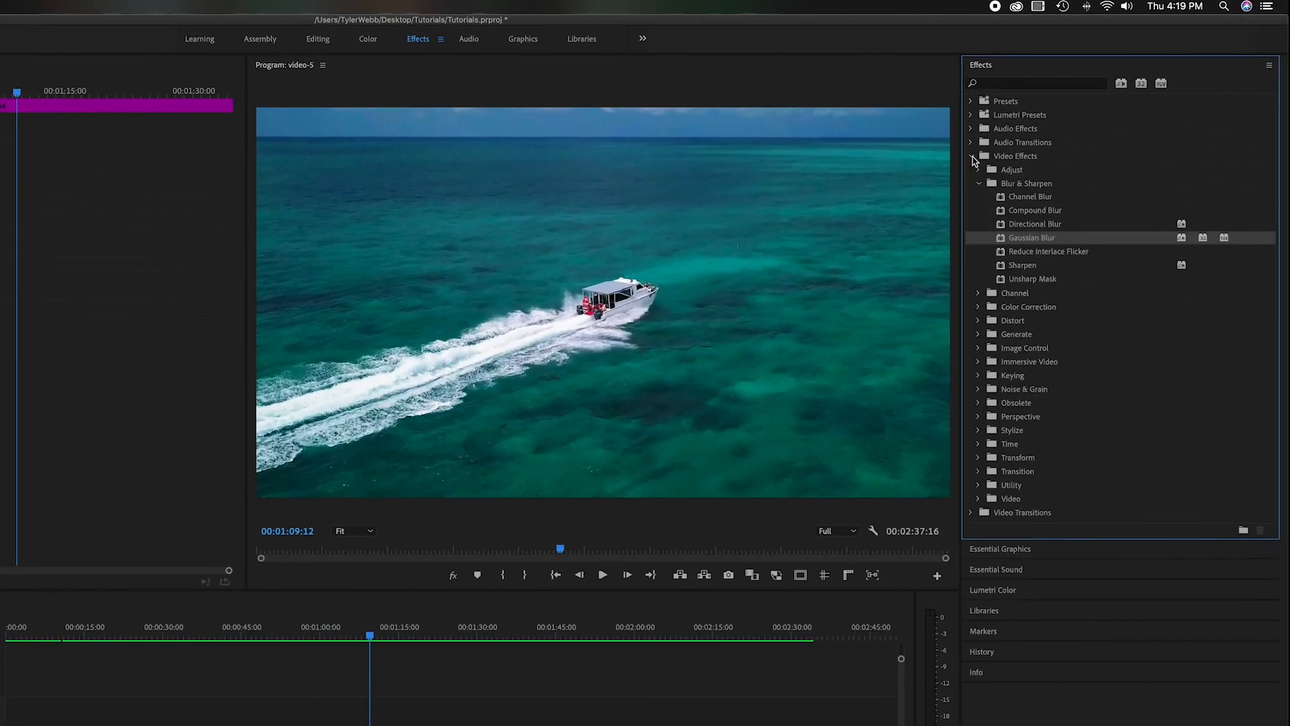
{"action": "left_click", "coordinate": [980, 185]}
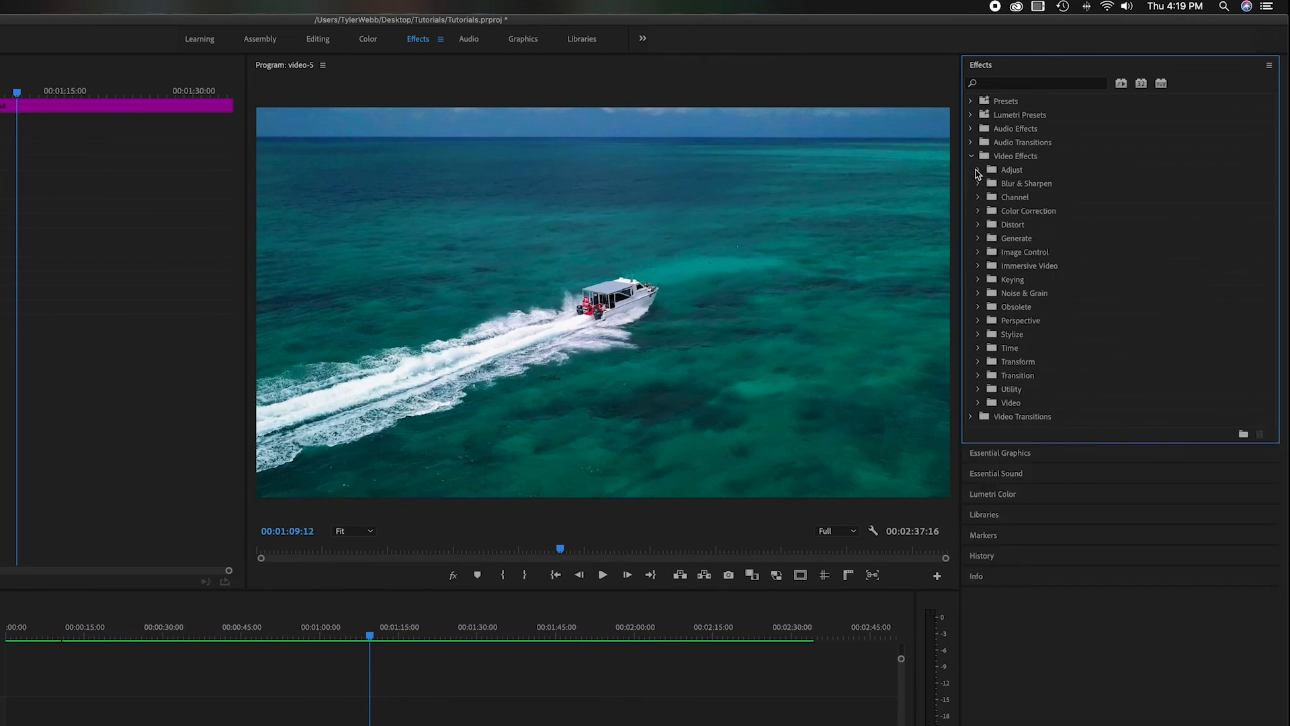
{"action": "left_click", "coordinate": [980, 171]}
{"action": "left_click", "coordinate": [979, 171]}
{"action": "left_click", "coordinate": [972, 156]}
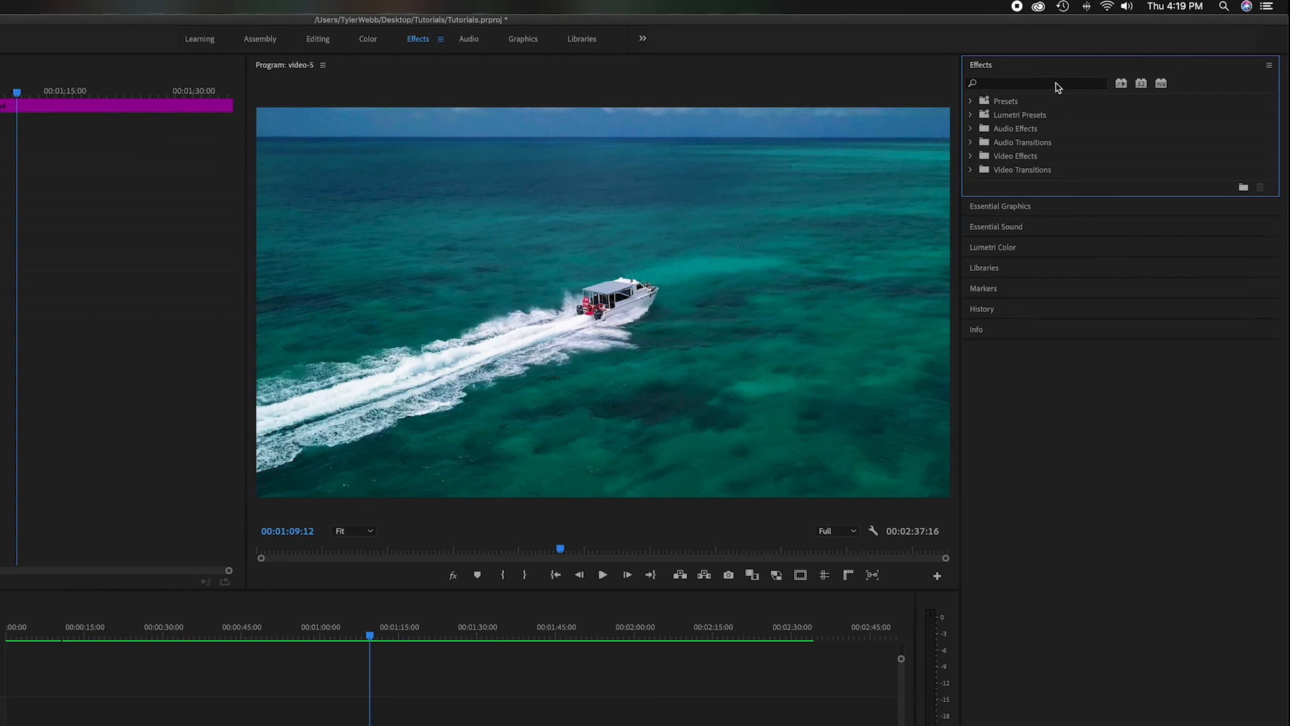
{"action": "left_click", "coordinate": [971, 171]}
{"action": "left_click", "coordinate": [971, 170]}
{"action": "left_click", "coordinate": [971, 156]}
{"action": "left_click", "coordinate": [978, 198]}
{"action": "left_click", "coordinate": [978, 198]}
{"action": "left_click", "coordinate": [972, 156]}
Search the effects for "crop" and then for "blur", and clear the search.
{"action": "left_click", "coordinate": [995, 85]}
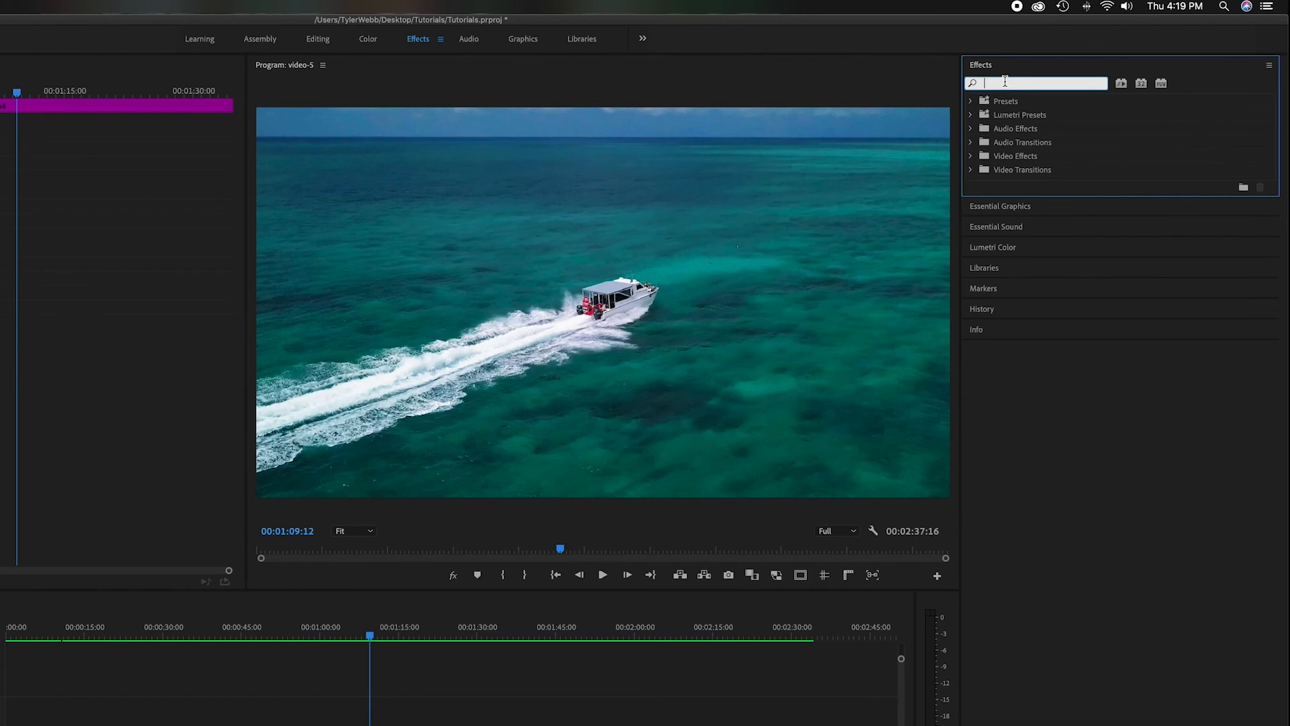
{"action": "type", "text": "crop"}
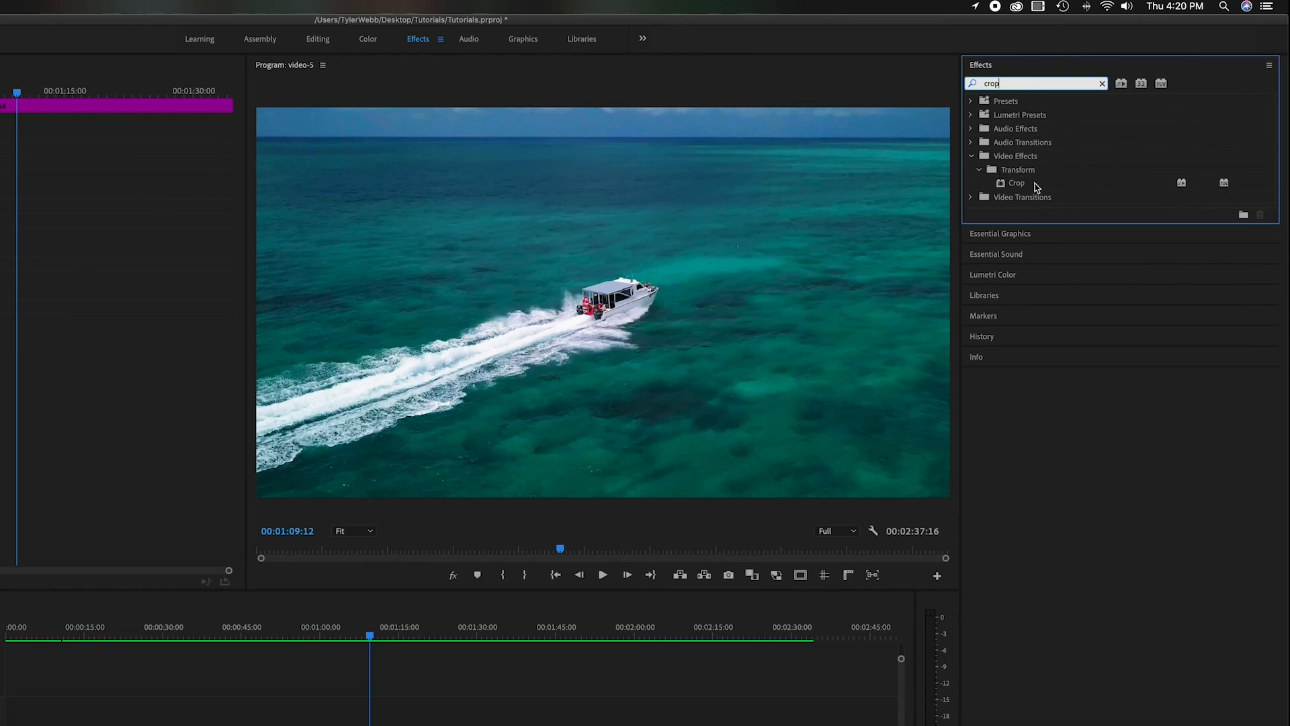
{"action": "left_click_drag", "start_coordinate": [1038, 84], "coordinate": [979, 85]}
{"action": "key", "text": "BackSpace"}
{"action": "type", "text": "blur"}
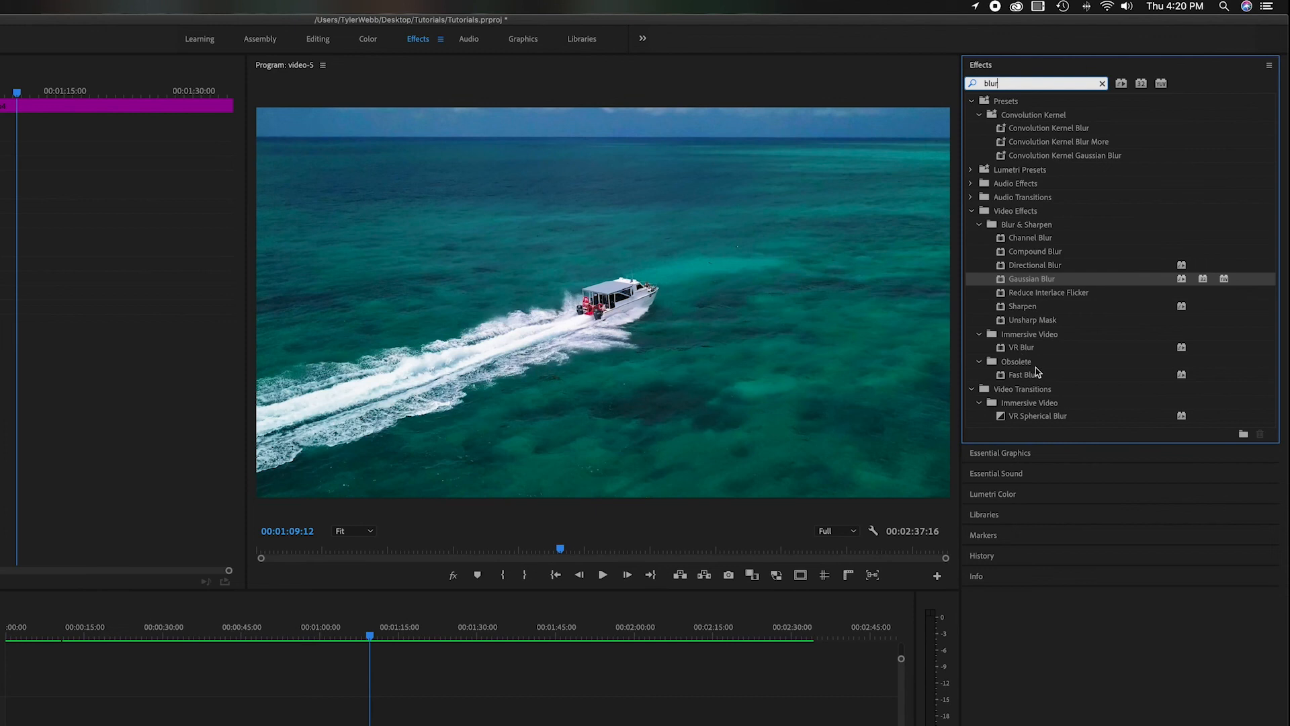
{"action": "left_click", "coordinate": [1103, 84]}
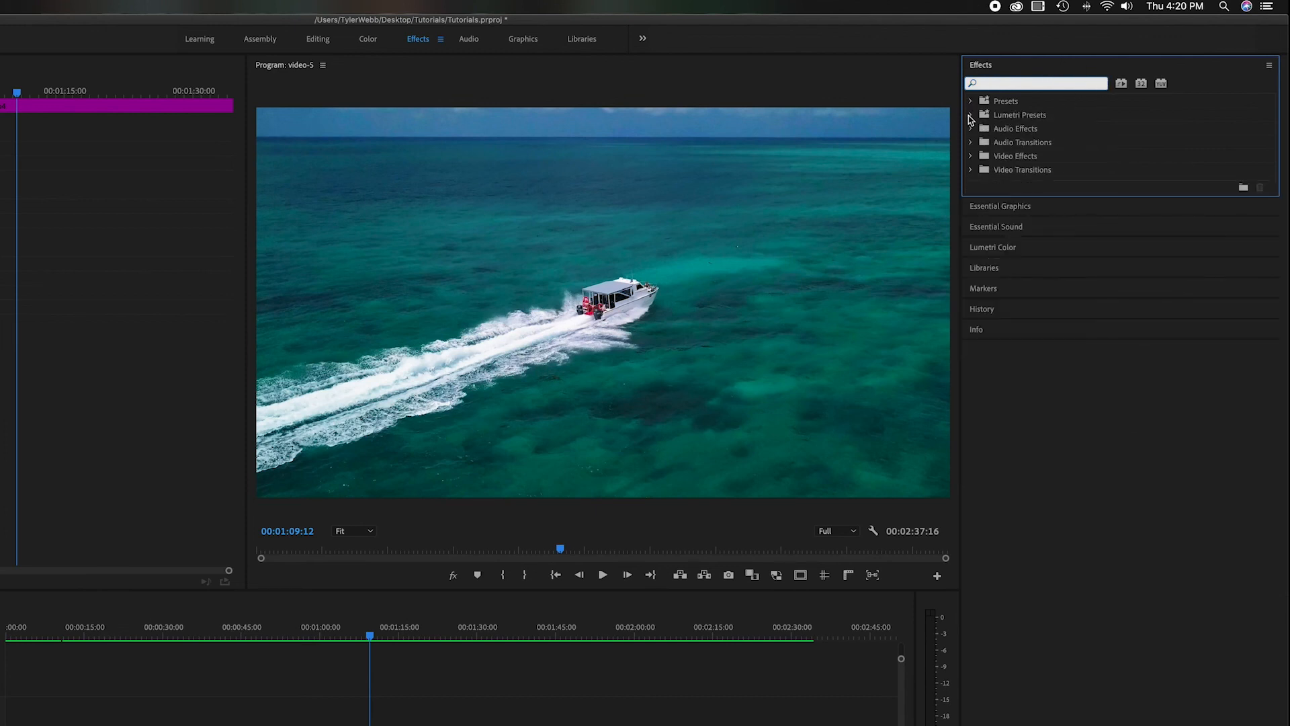